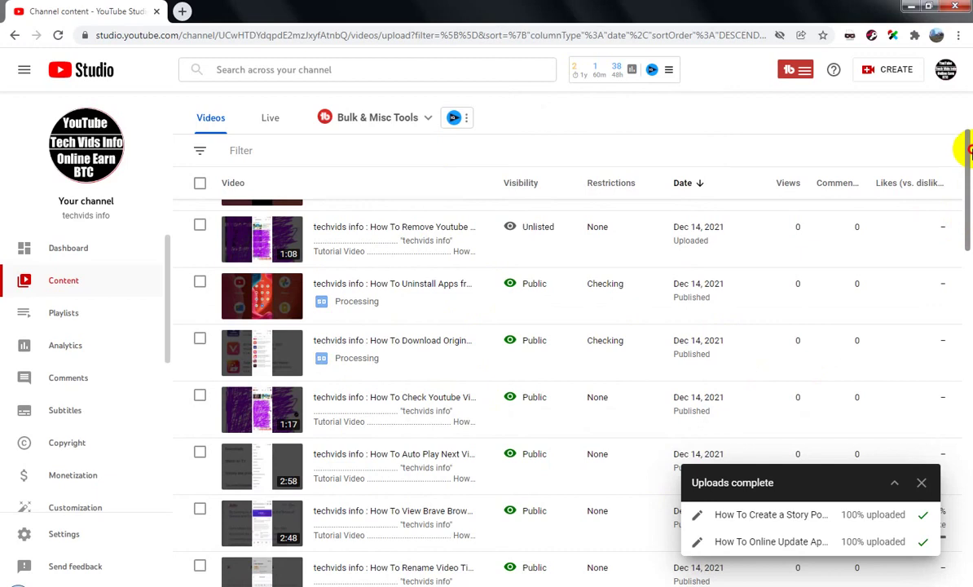
Open the video "techvids info : How To Online Update Apps from Google Playstore on Android" in the video editor.
key(F5)
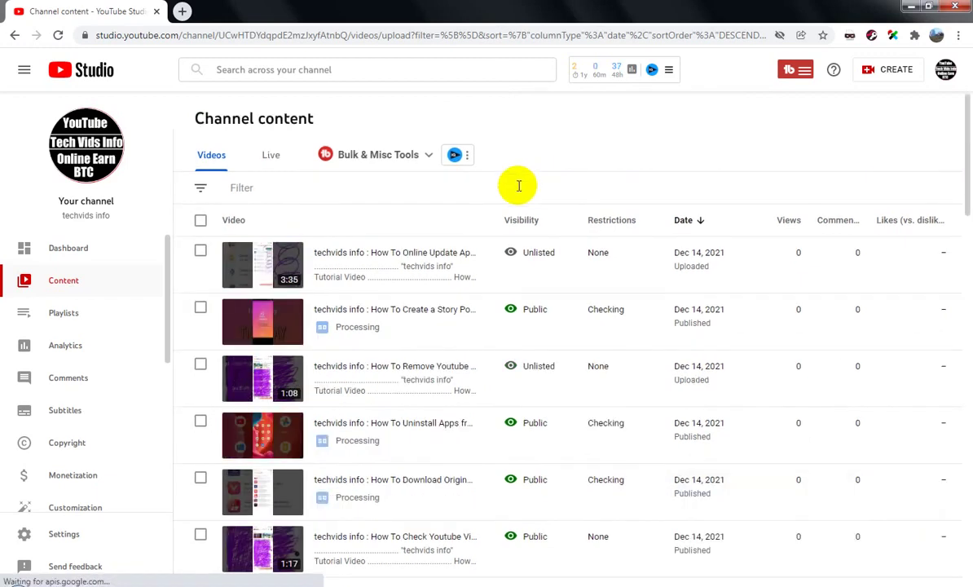
click(330, 254)
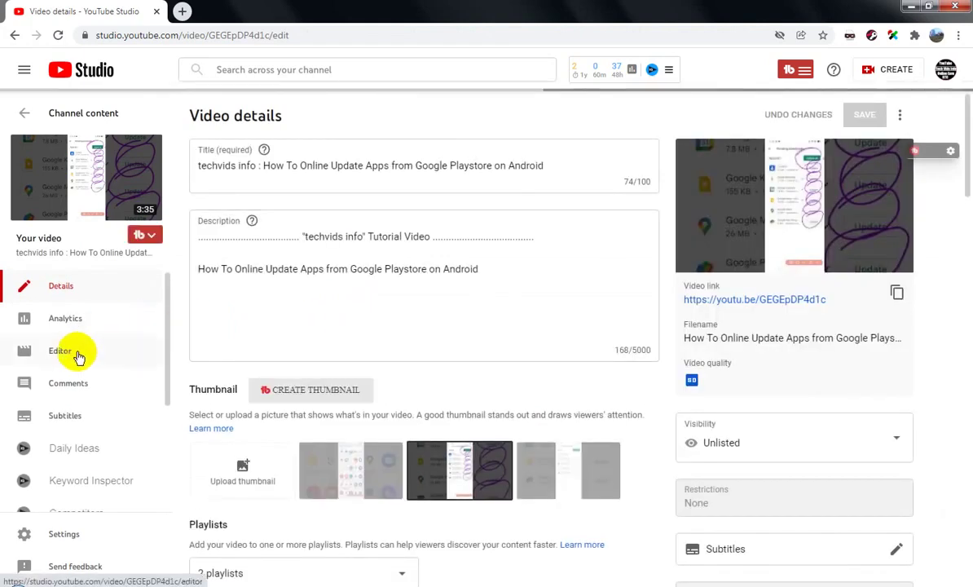
click(78, 356)
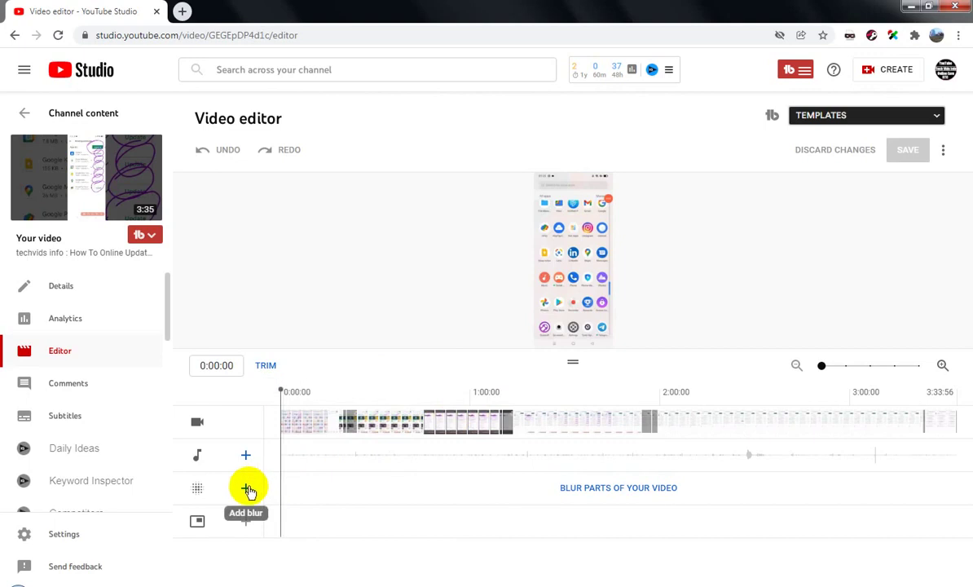
Add a custom blur with the playhead at 1:05:51, where the Google account menu is shown.
click(247, 489)
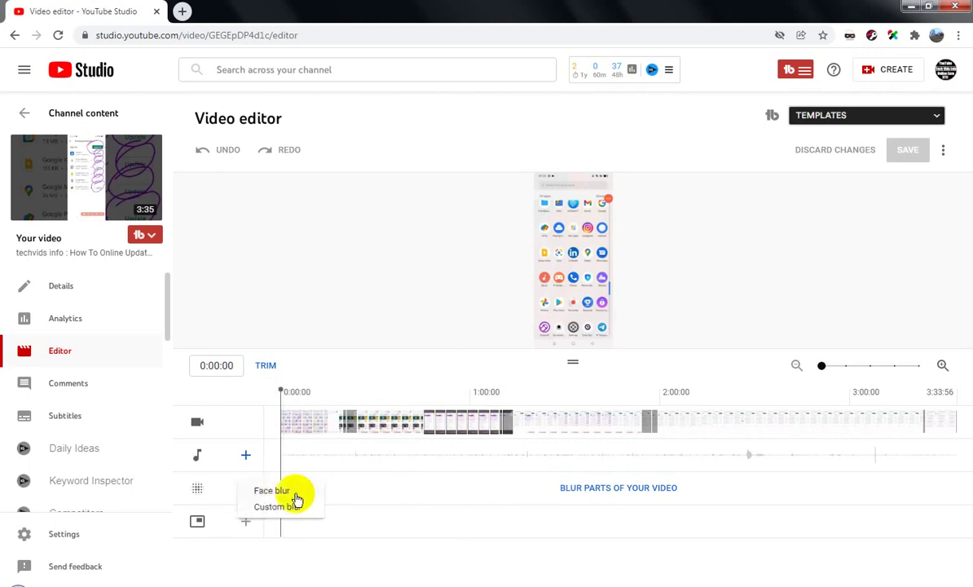
click(378, 393)
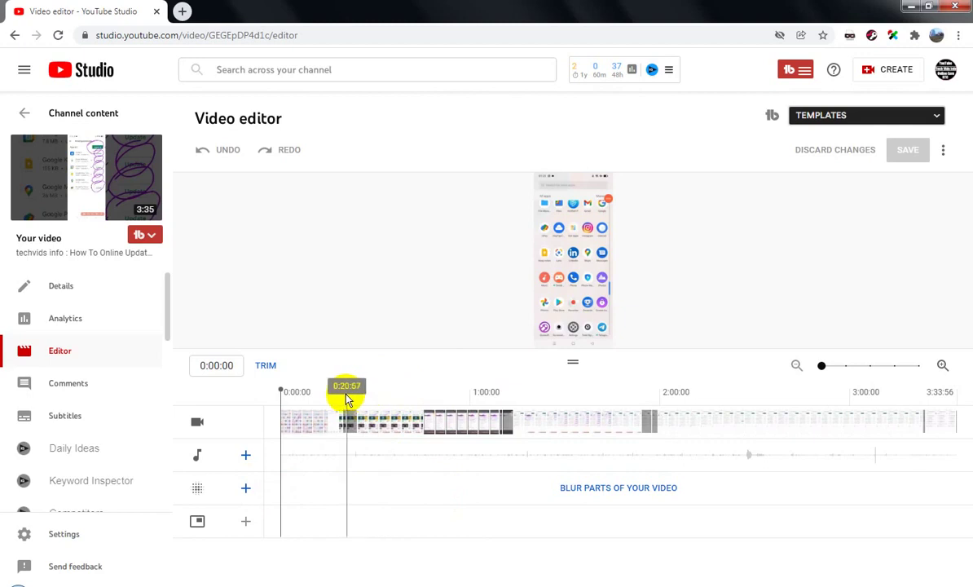
click(346, 398)
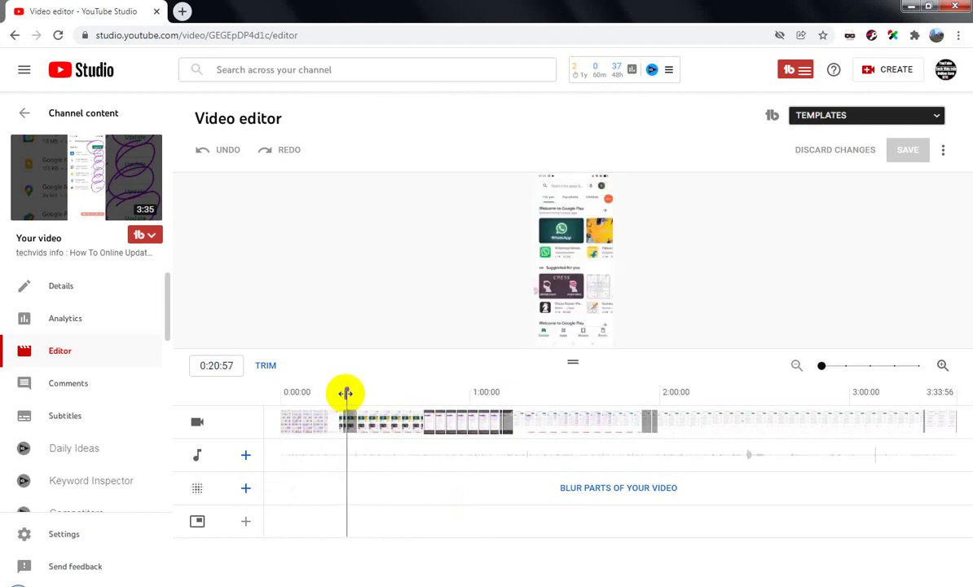
drag(345, 394, 488, 421)
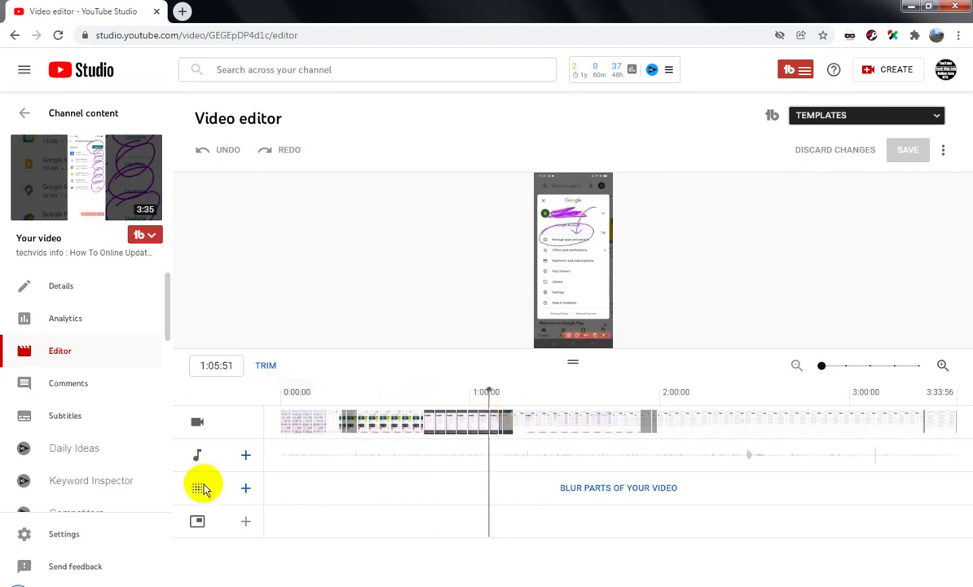
click(246, 489)
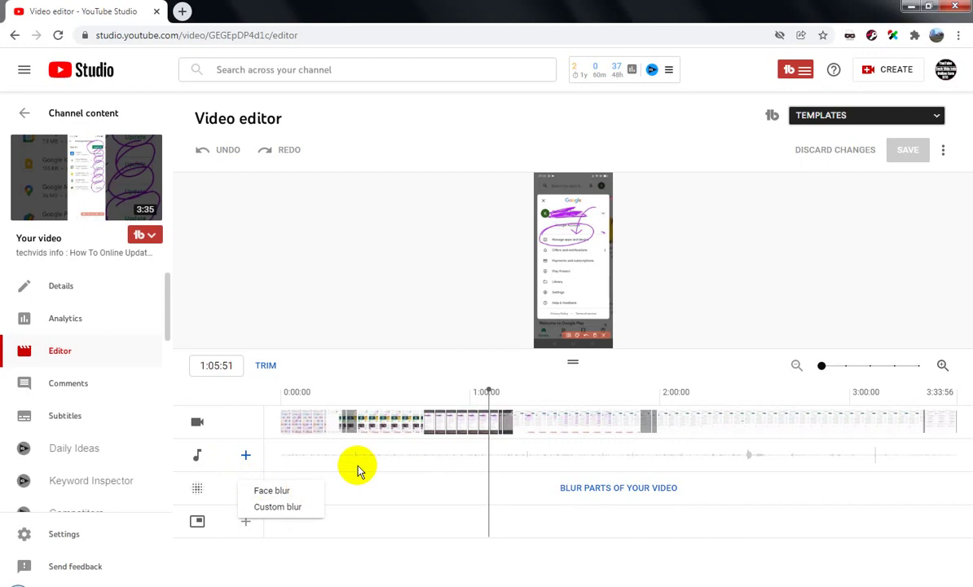
click(292, 508)
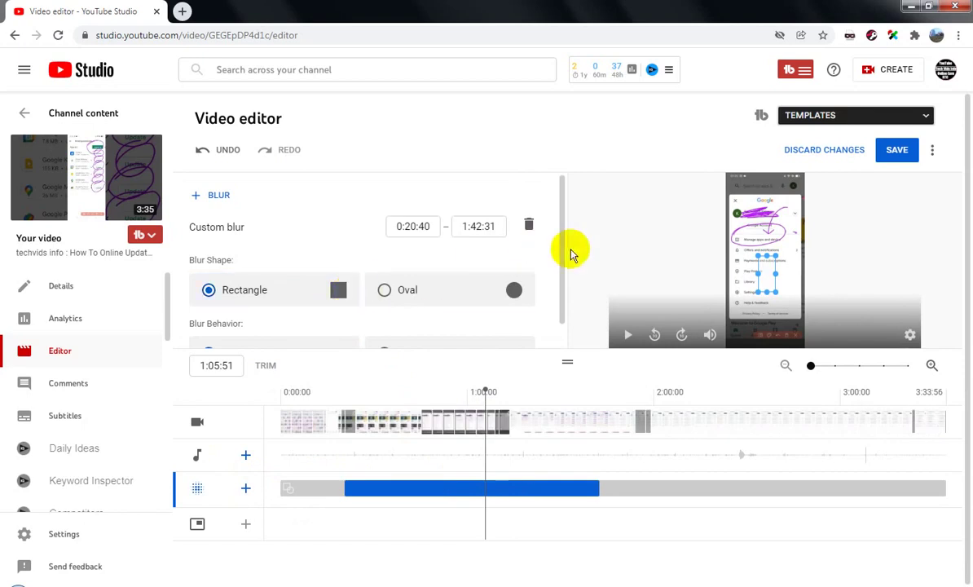
Set the rectangular blur's behavior to Fix blur position and limit its time range to 1:06:05–1:18:37.
drag(561, 268, 560, 300)
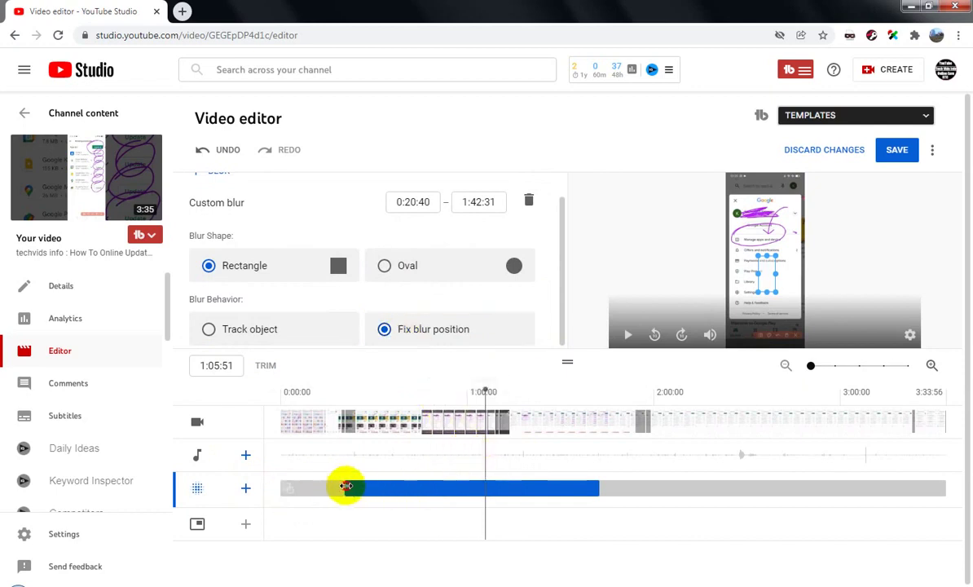
drag(346, 486, 485, 486)
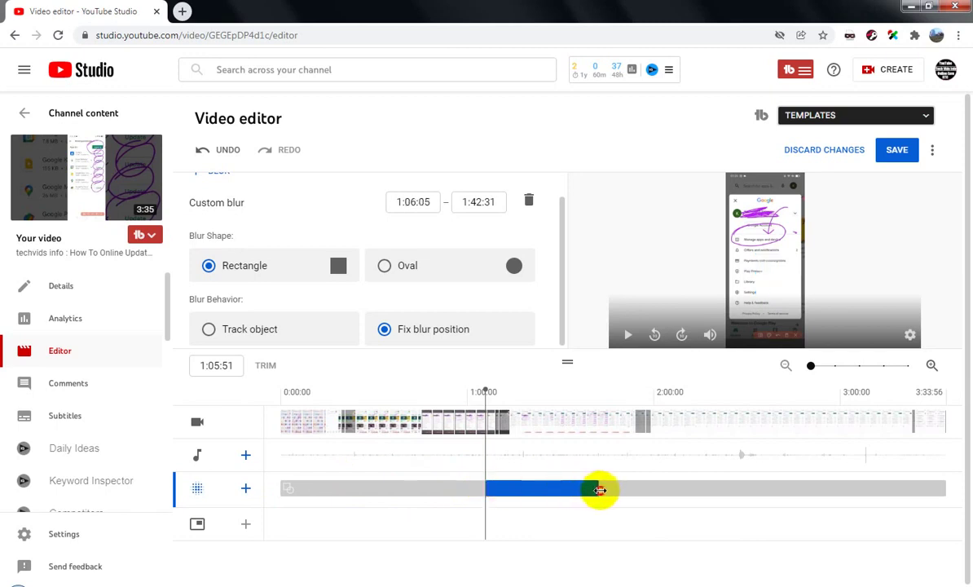
drag(599, 489, 533, 489)
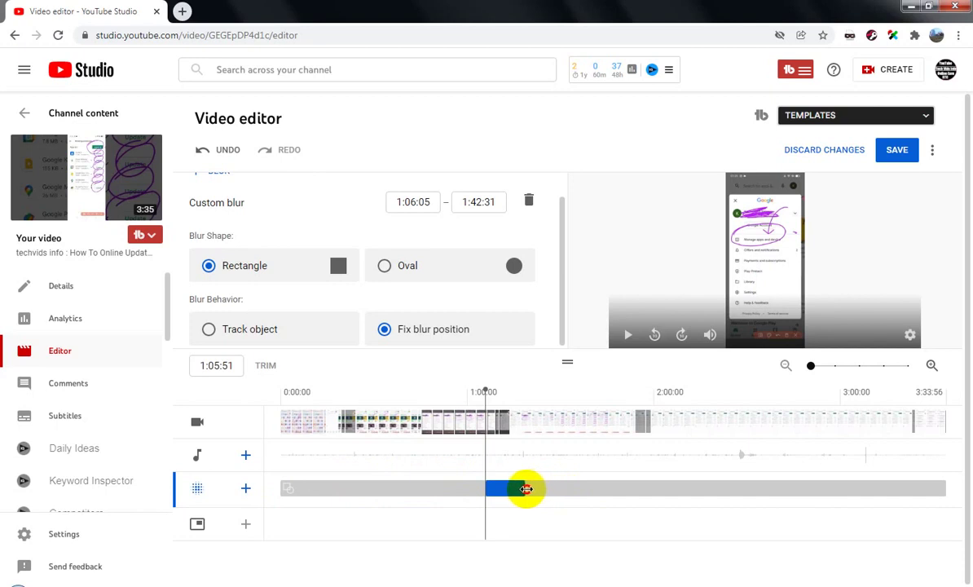
drag(526, 488, 527, 481)
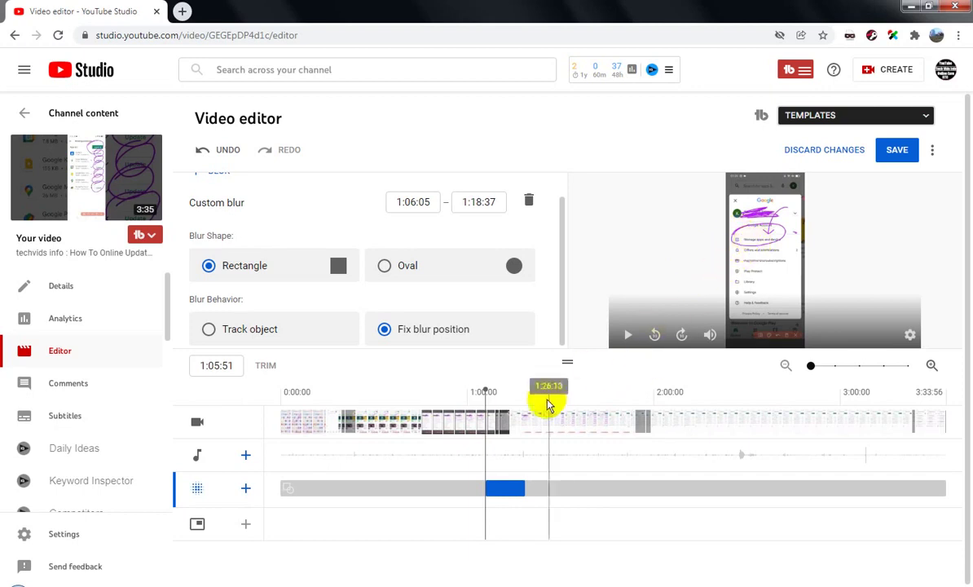
At 1:07:10, move the blur rectangle in the preview up beside the account picture, over the start of the account name.
click(511, 399)
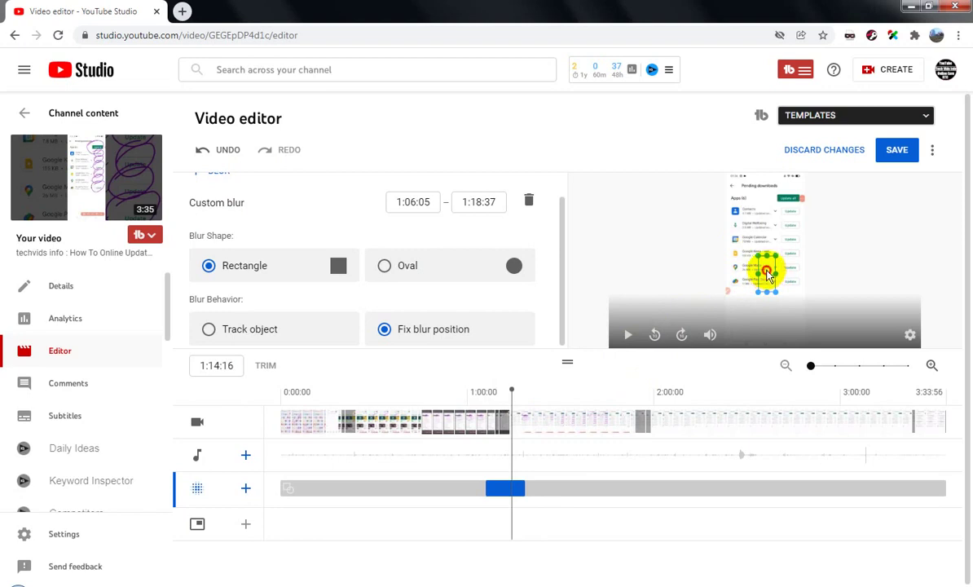
click(486, 395)
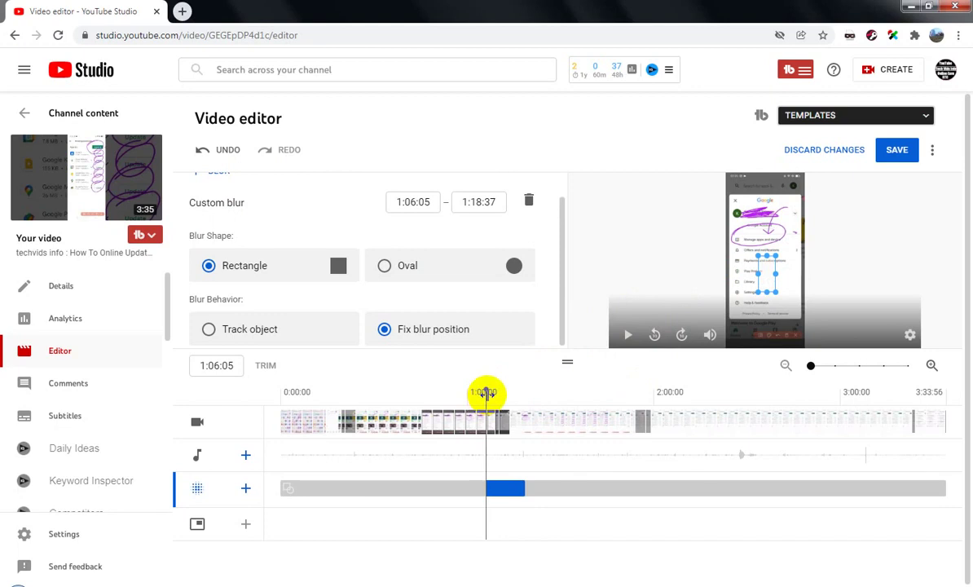
drag(487, 389, 491, 391)
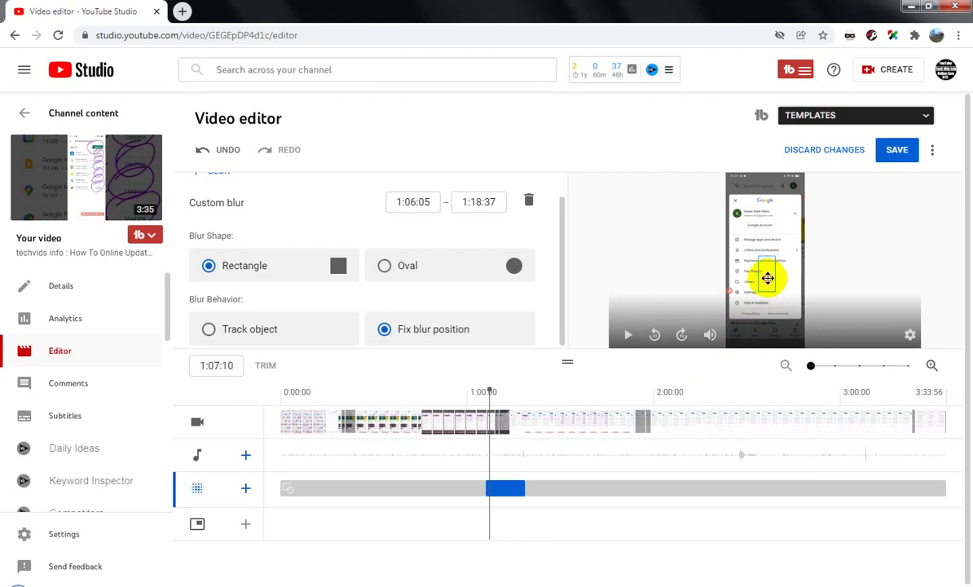
drag(767, 278, 757, 196)
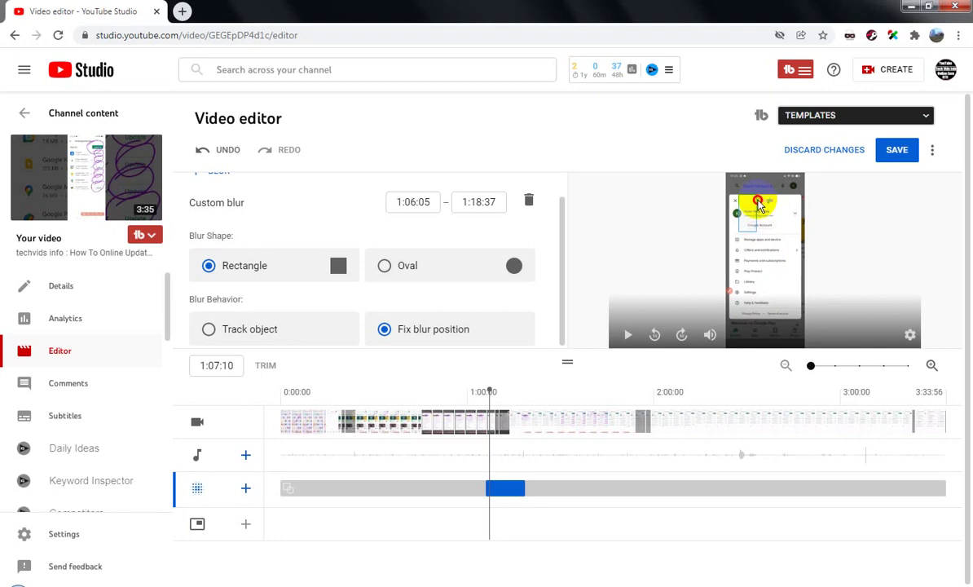
drag(754, 216, 754, 218)
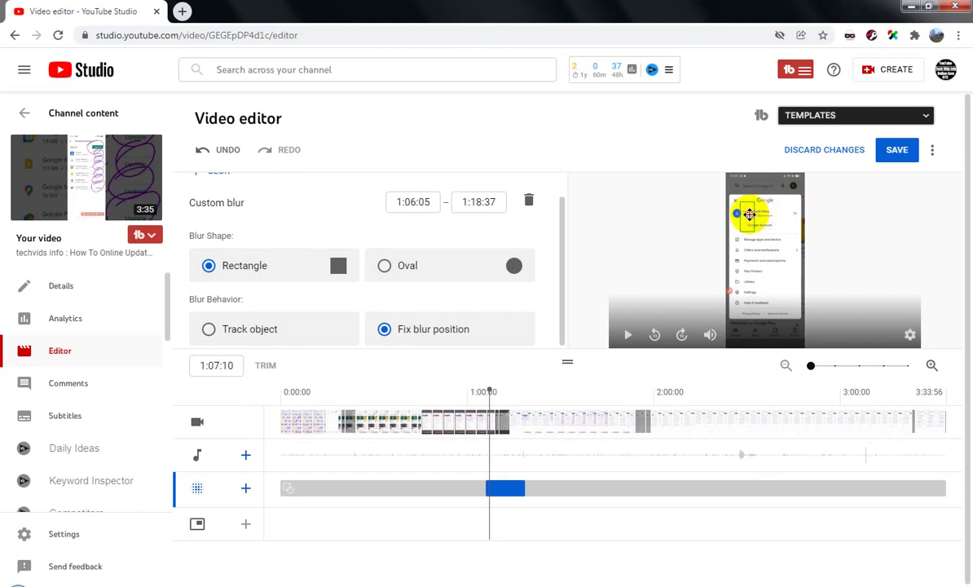
drag(749, 214, 748, 205)
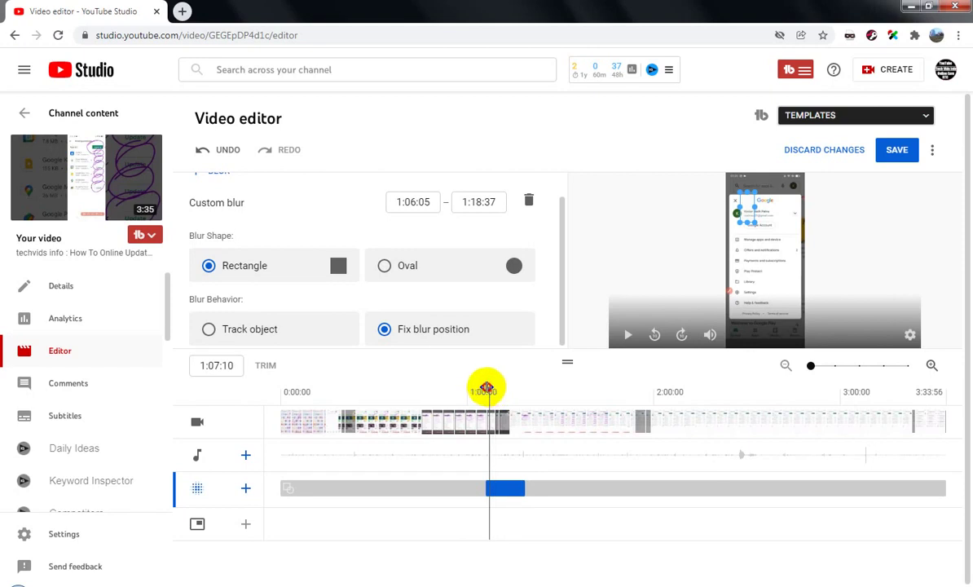
Play the preview from 1:06:05 to check the blur, and shorten the blur so it ends at 1:11:15.
drag(487, 387, 484, 386)
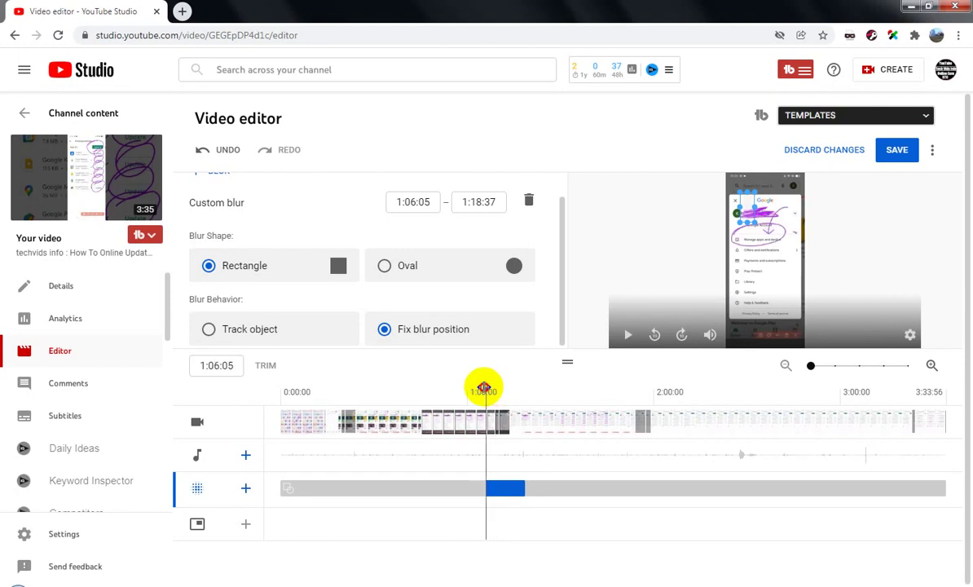
click(627, 338)
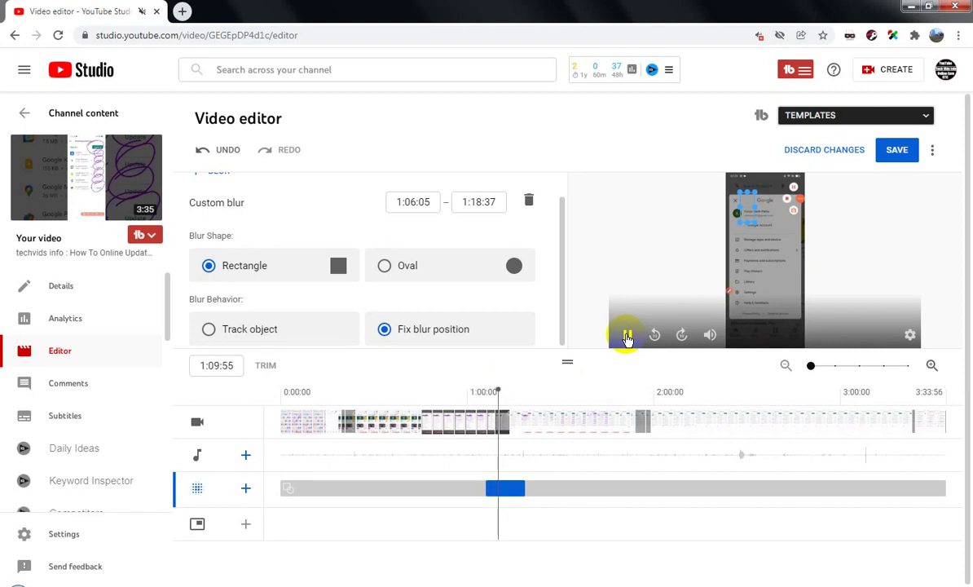
click(628, 336)
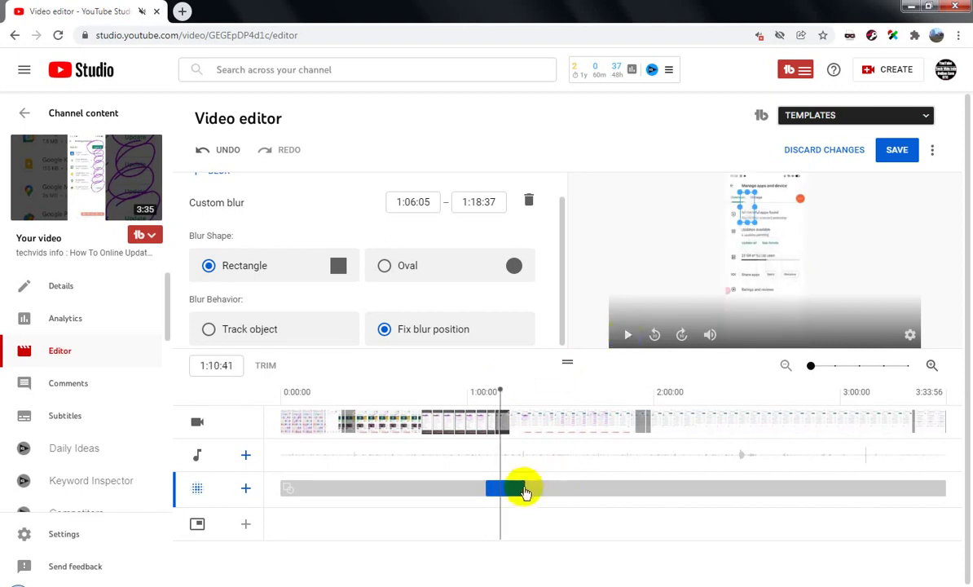
drag(525, 488, 496, 488)
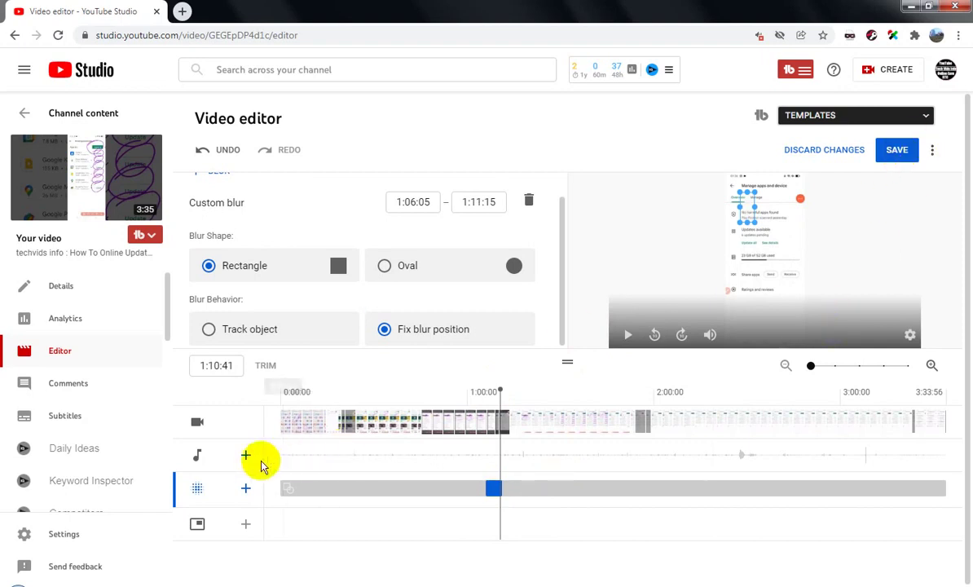
Add the free music track Natural Light to the video and save the editor changes.
click(247, 456)
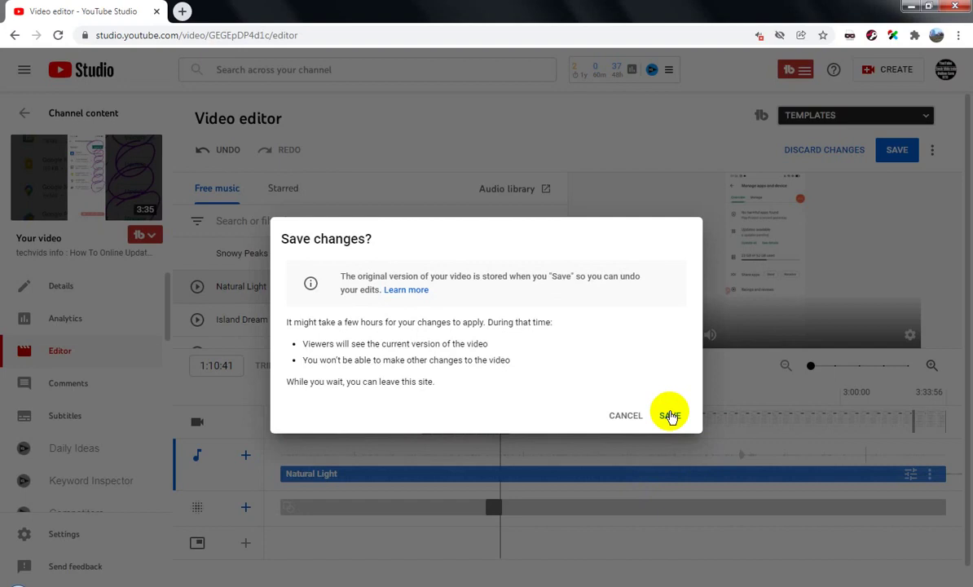
click(669, 415)
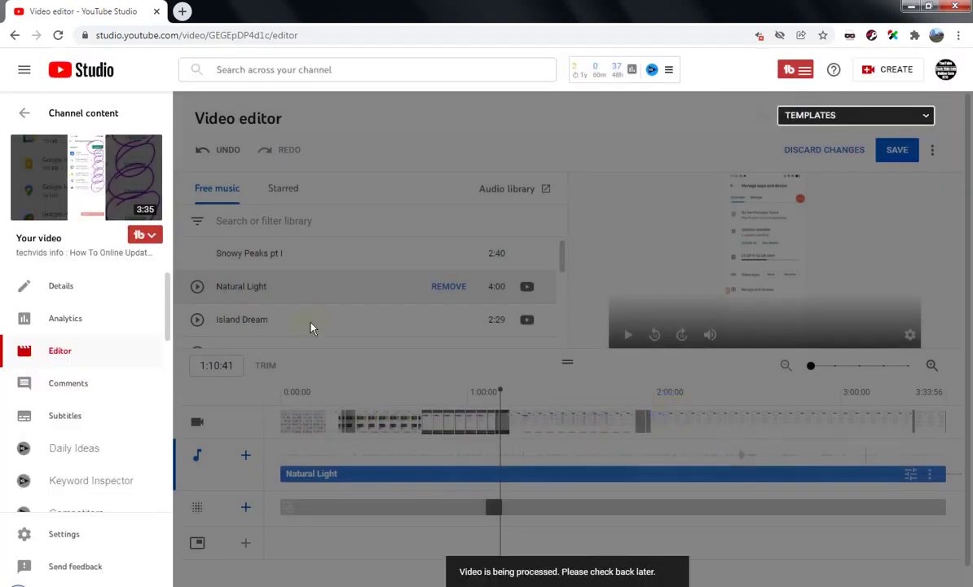
Set the video's visibility to Public in its details.
click(75, 290)
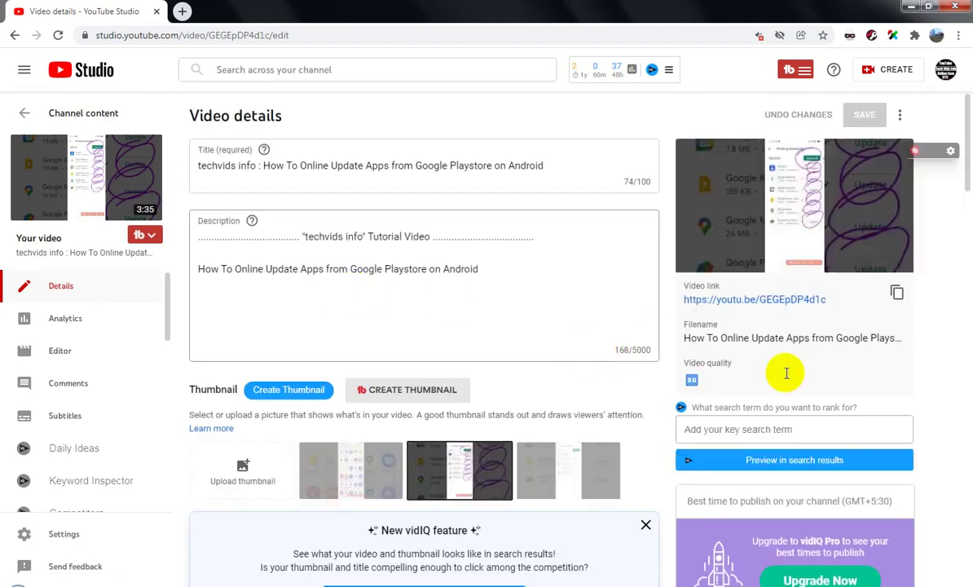
scroll(907, 375, down, 3)
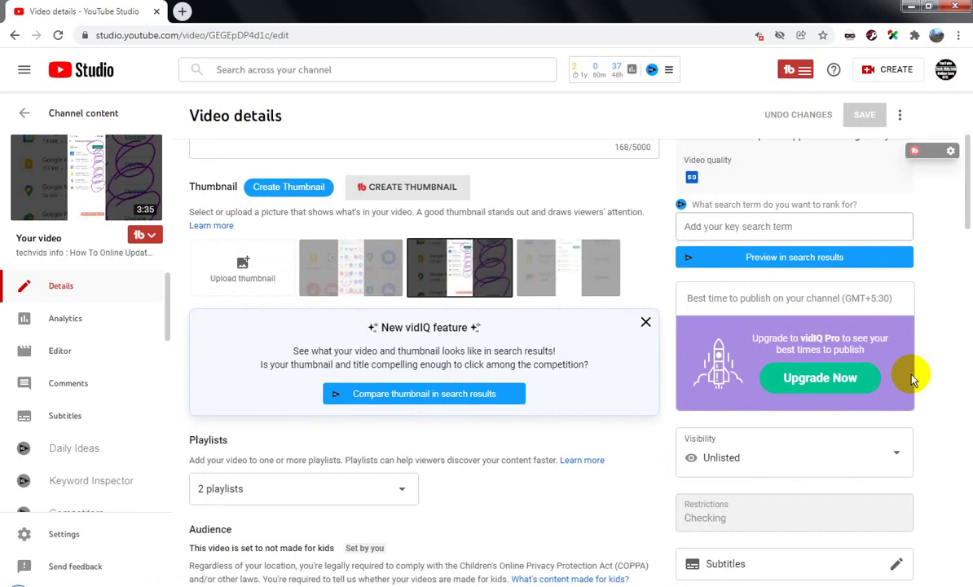
click(768, 457)
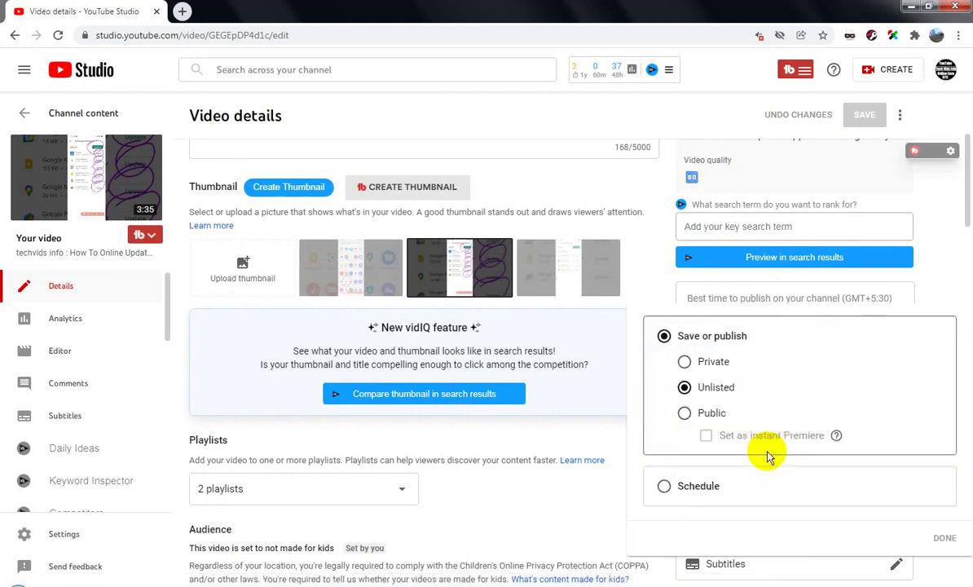
click(685, 413)
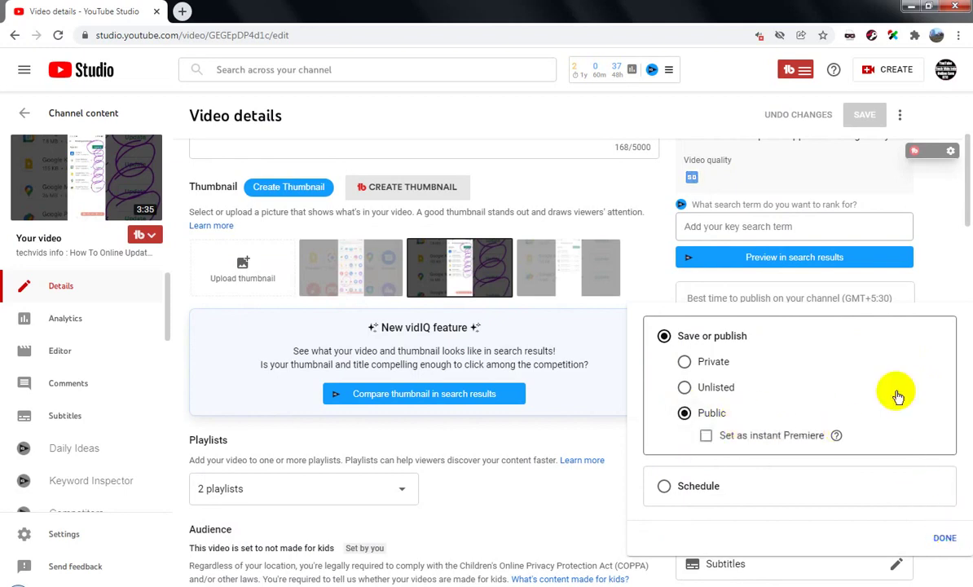
click(961, 392)
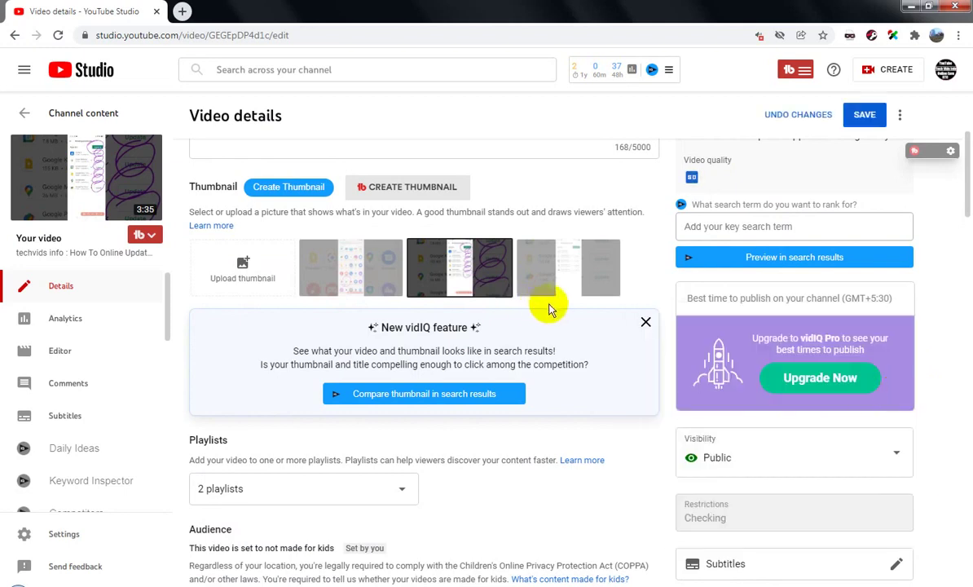
Review the video's description, audience, automatic chapters, tags and recommended tags in its details.
scroll(591, 297, up, 3)
scroll(592, 296, down, 7)
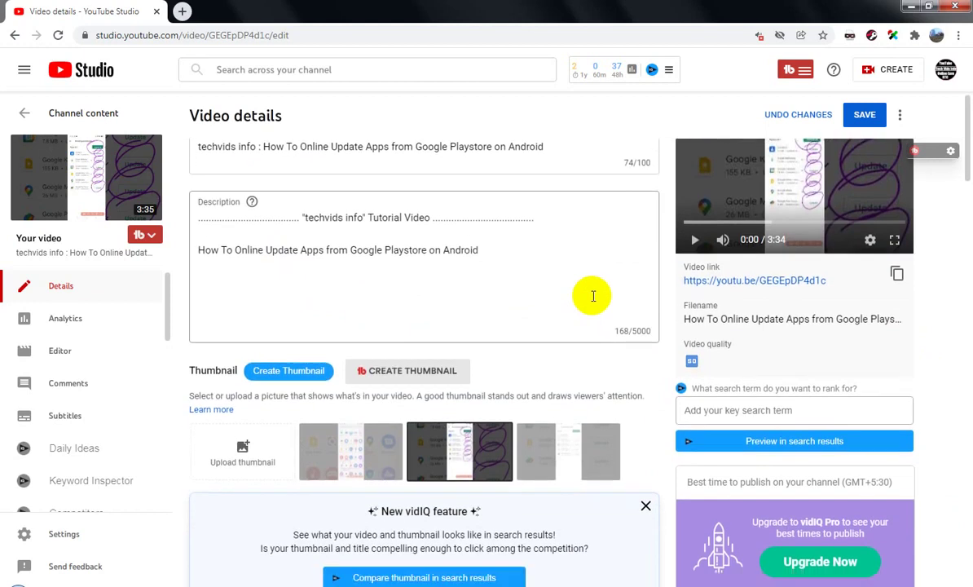
scroll(612, 325, down, 2)
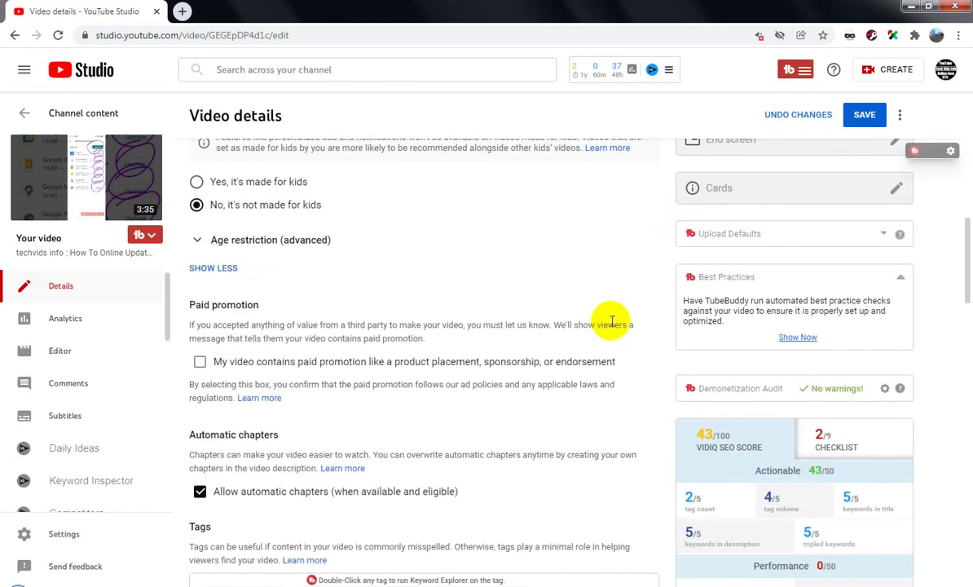
scroll(612, 324, down, 6)
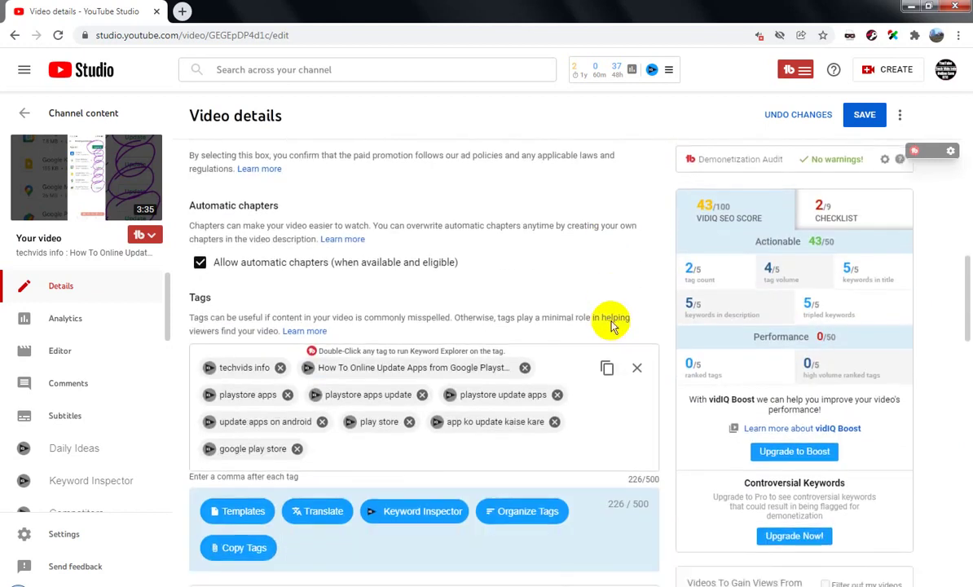
scroll(612, 325, down, 5)
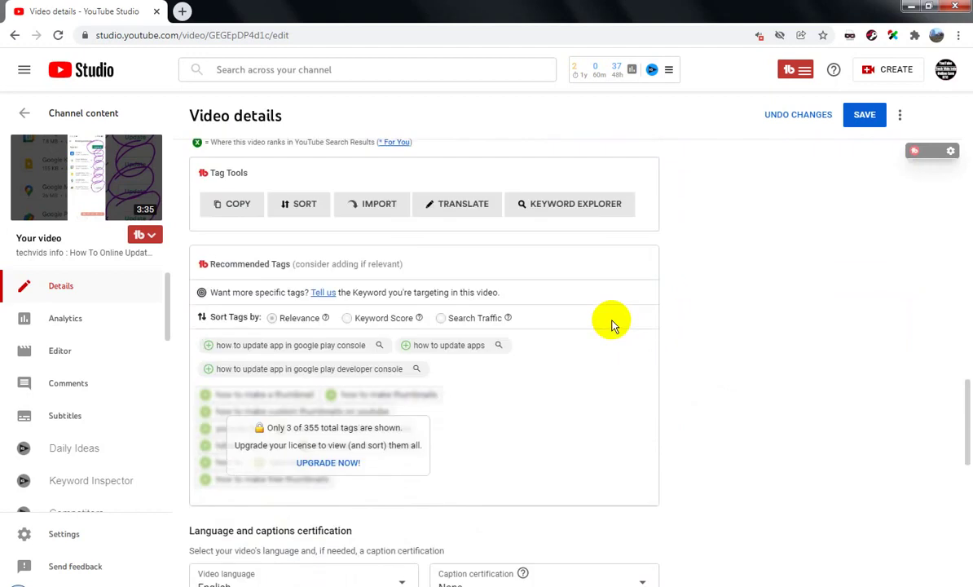
scroll(612, 325, up, 4)
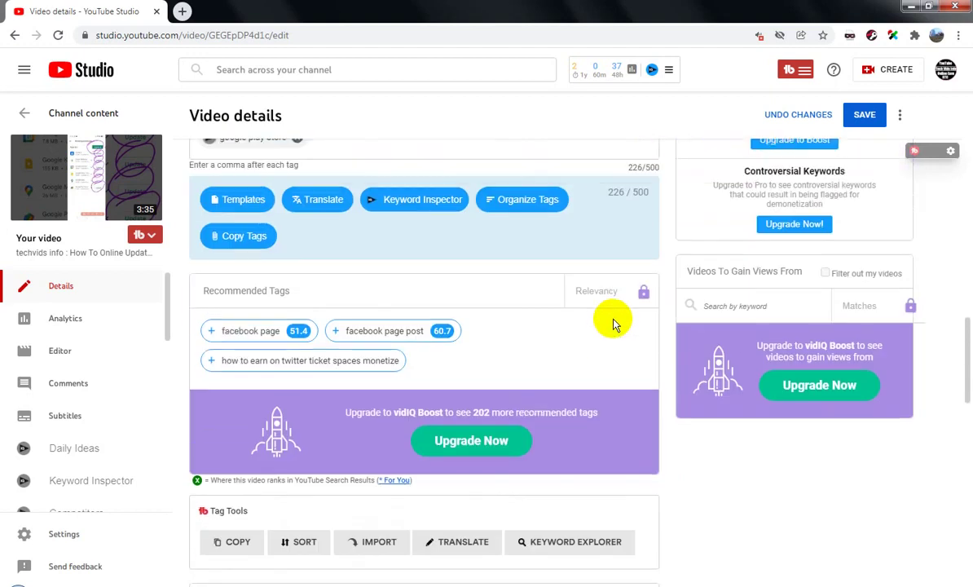
scroll(613, 323, up, 5)
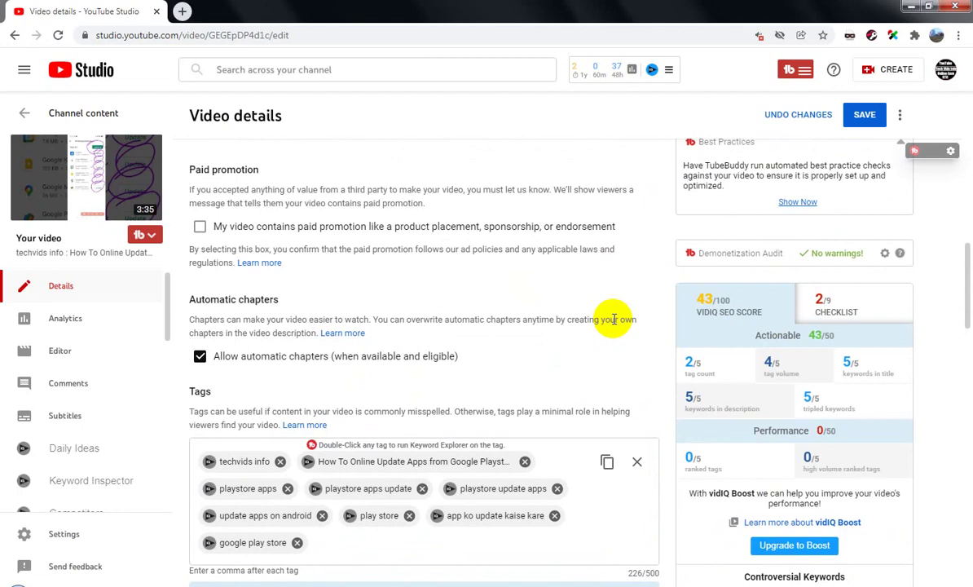
scroll(612, 318, down, 1)
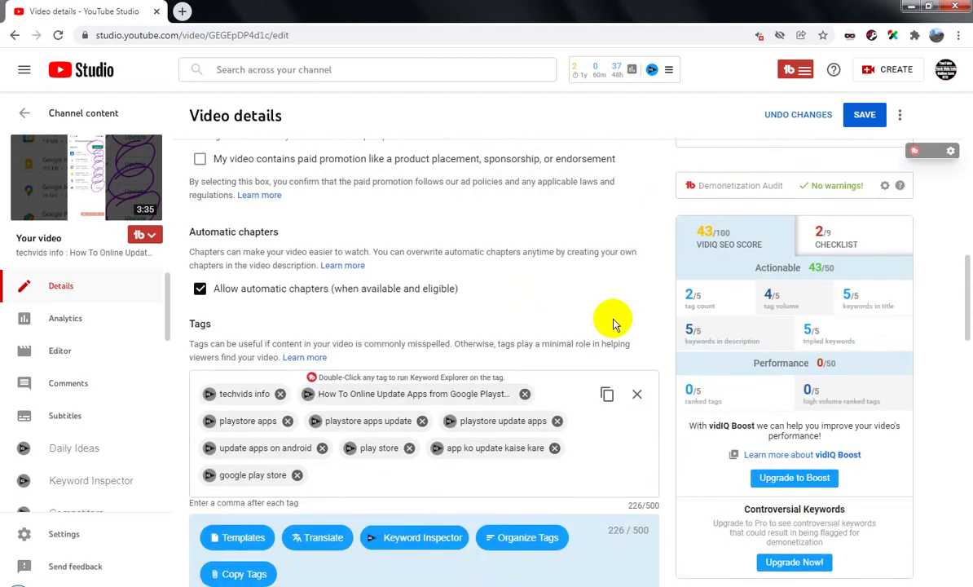
scroll(613, 323, up, 2)
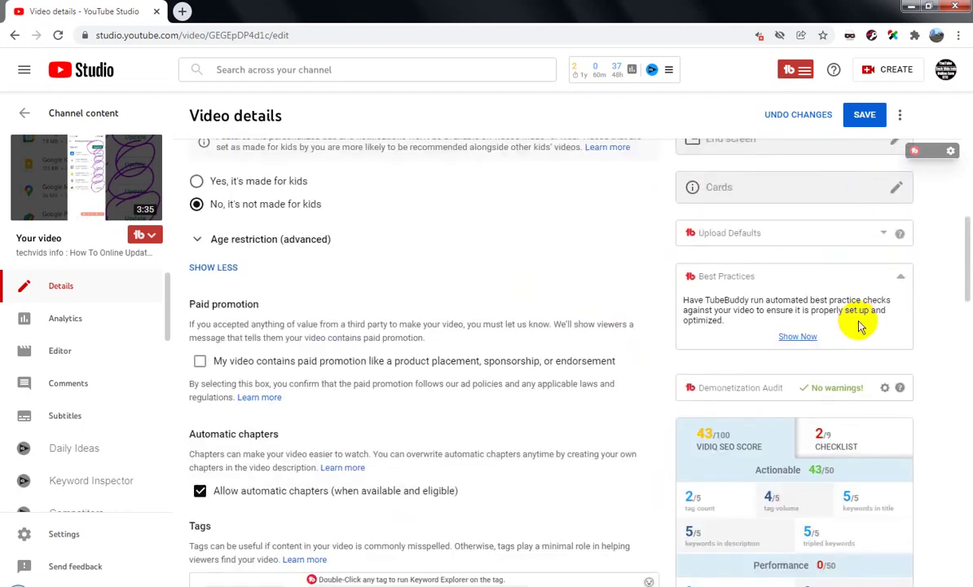
Save the video details and return to the channel content list.
scroll(859, 326, up, 3)
scroll(860, 326, up, 2)
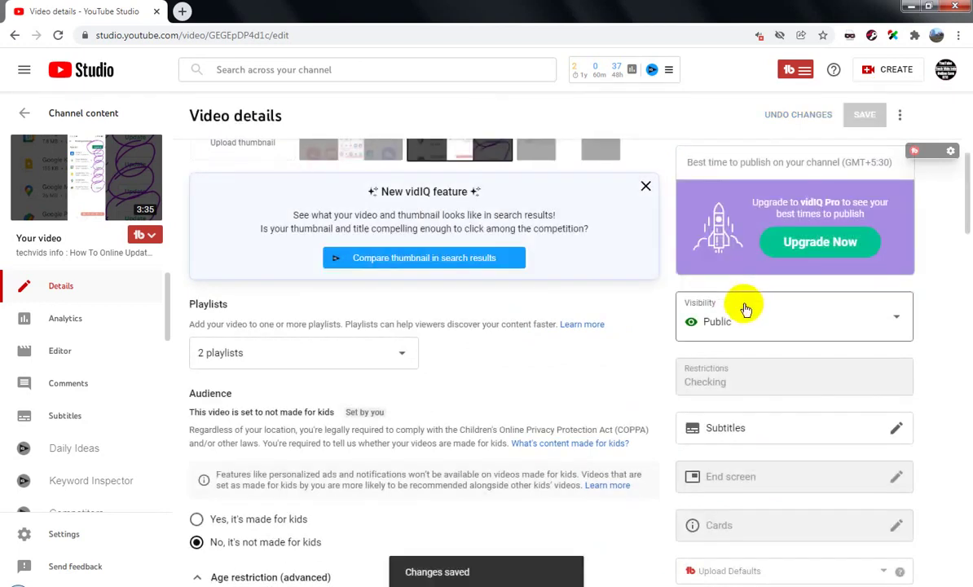
click(25, 117)
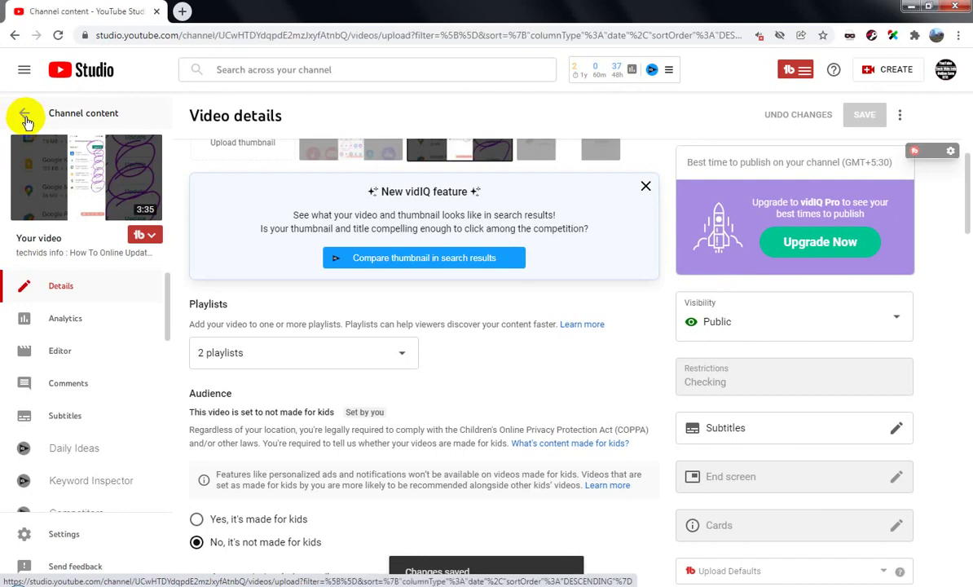